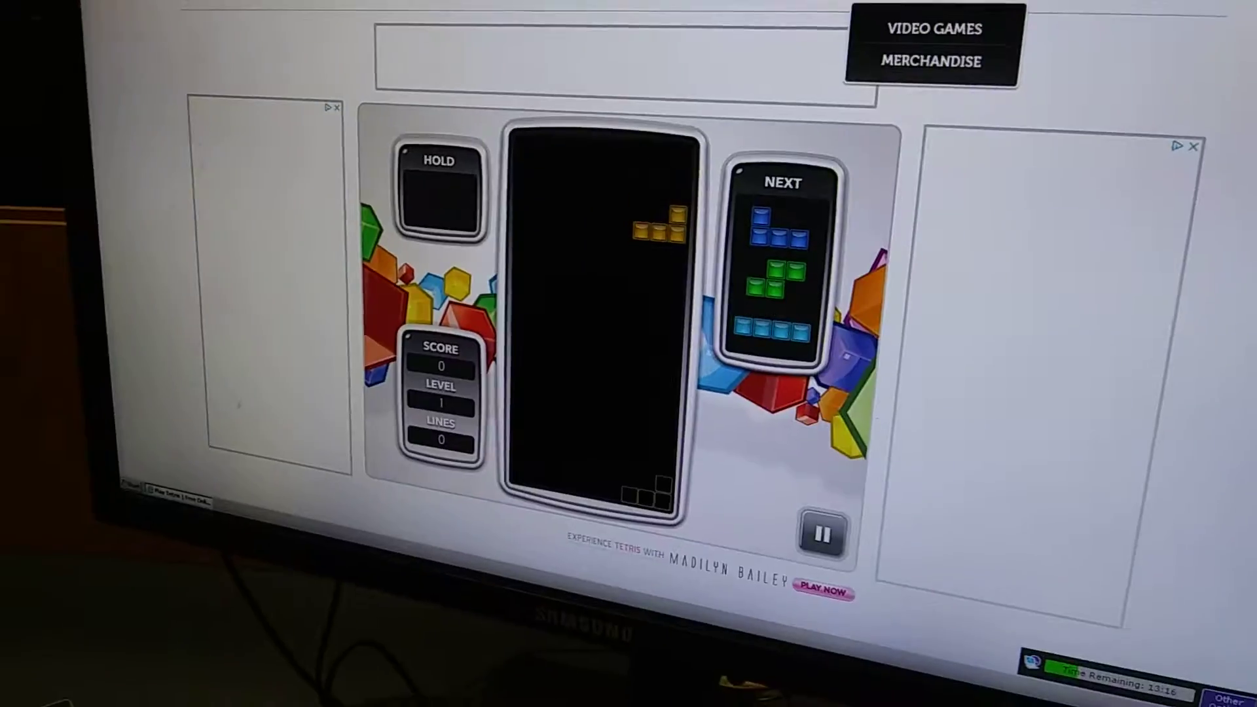
Hard-drop the yellow L piece into the bottom-right corner of the empty board.
{"action": "key", "text": "space"}
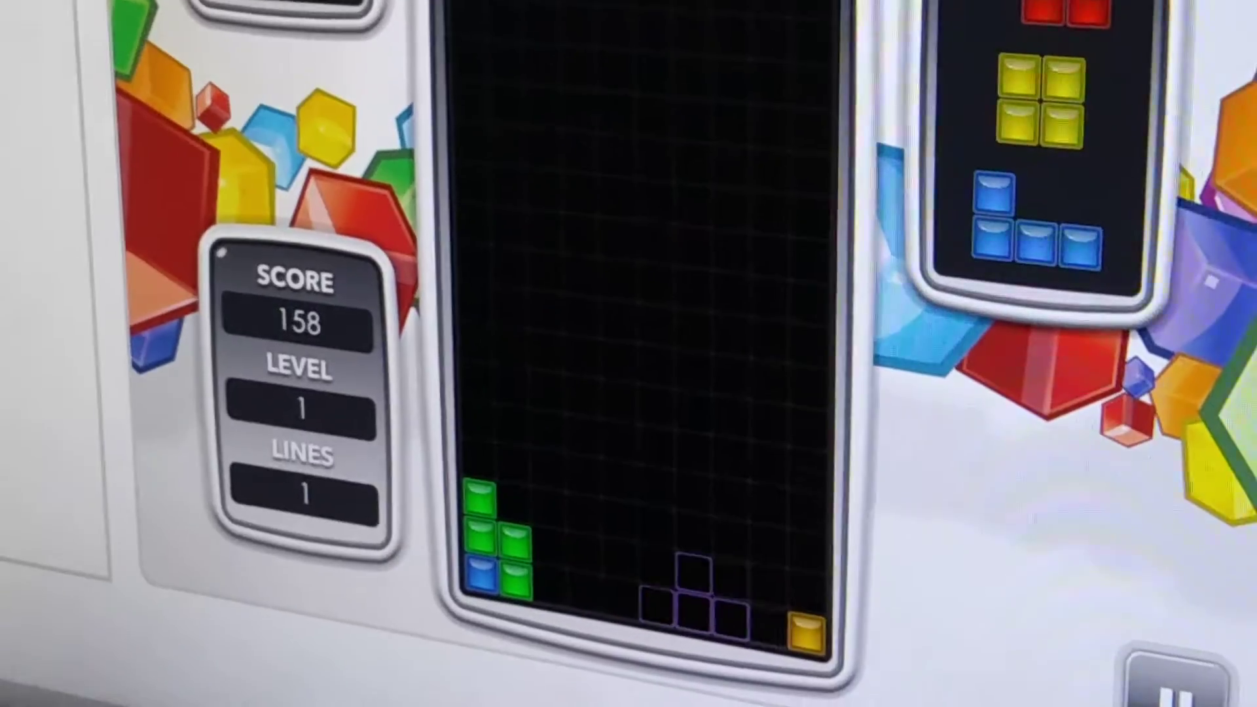
Place the purple T piece and the S piece along the bottom of the stack.
{"action": "key", "text": "Left"}
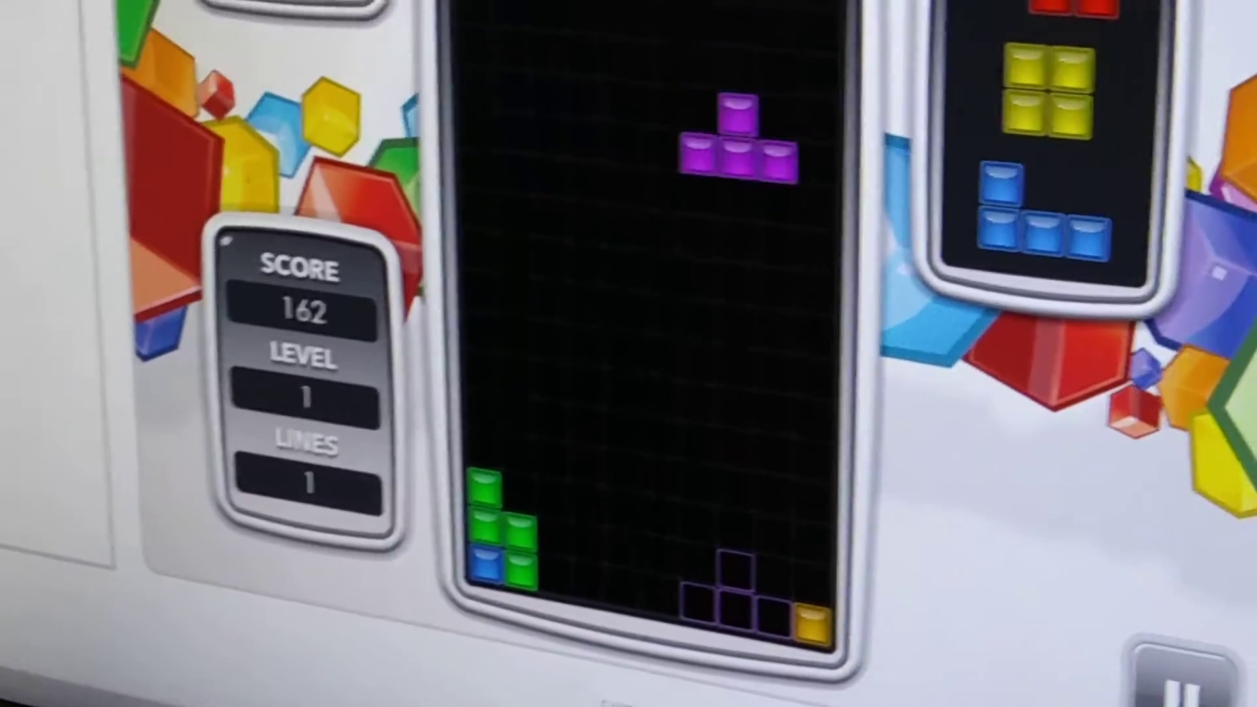
{"action": "key", "text": "Down"}
{"action": "key", "text": "Down"}
{"action": "key", "text": "Down"}
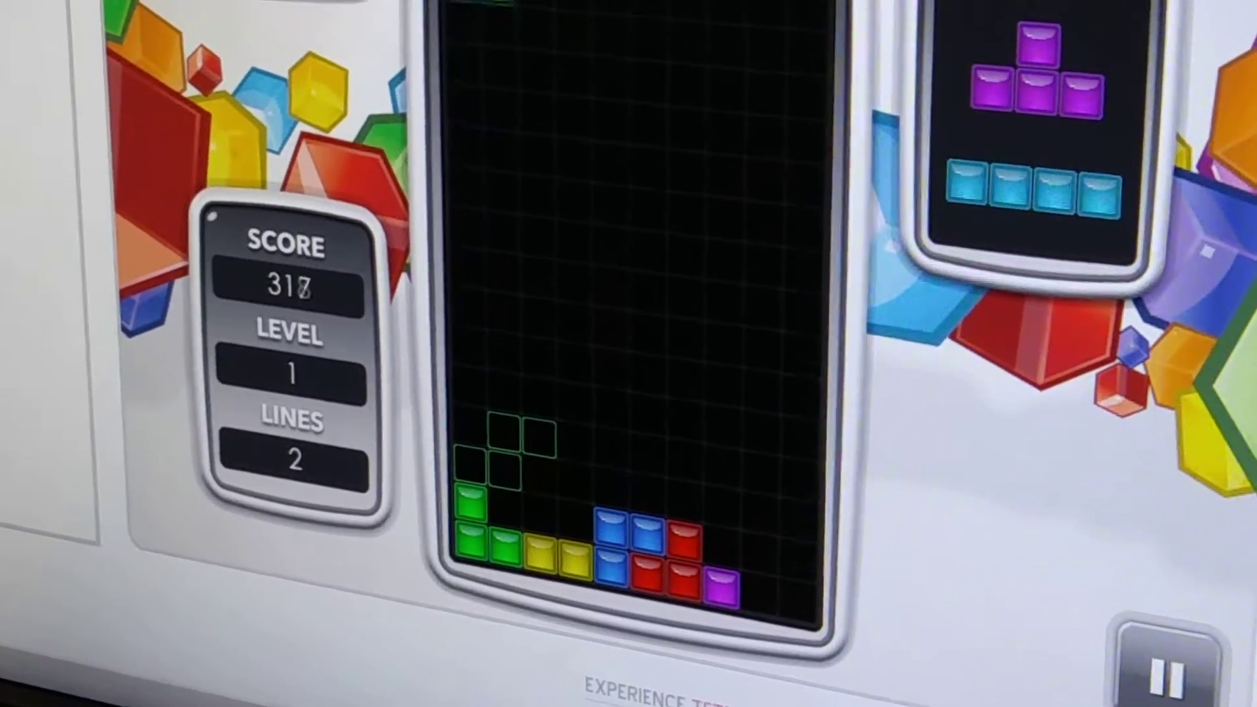
{"action": "key", "text": "Right"}
{"action": "key", "text": "Right"}
{"action": "key", "text": "Right"}
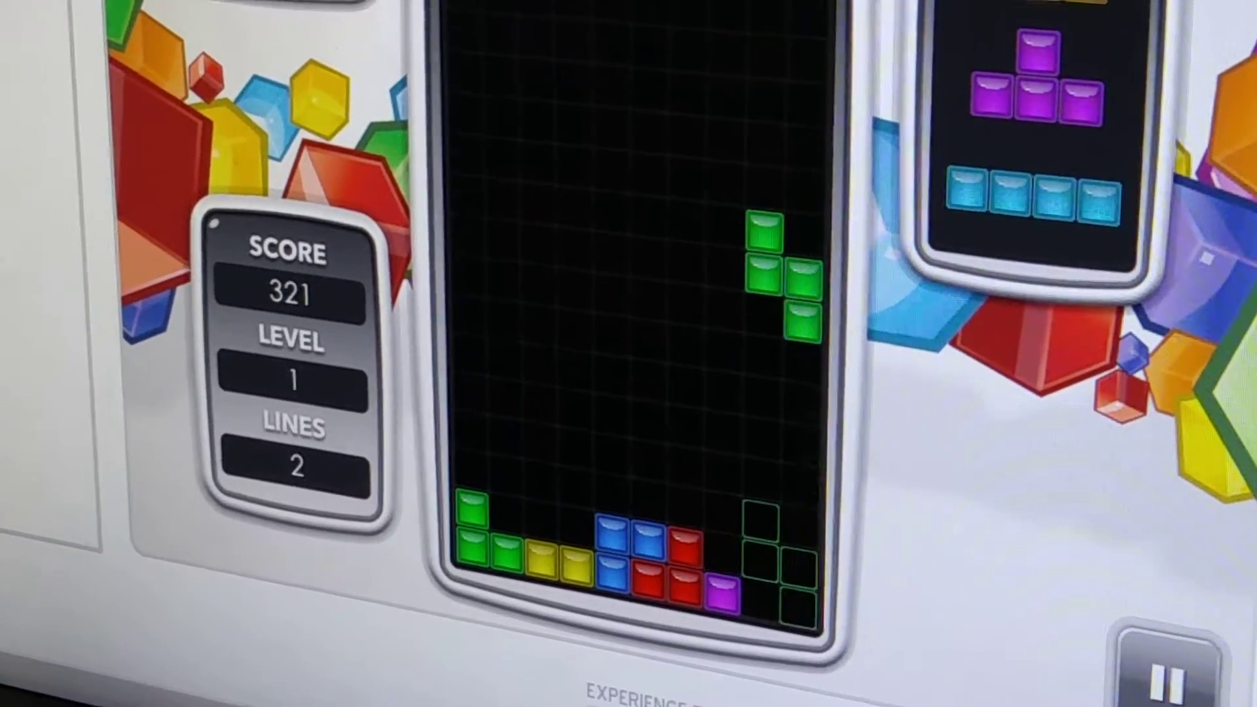
{"action": "key", "text": "Left"}
{"action": "key", "text": "Left"}
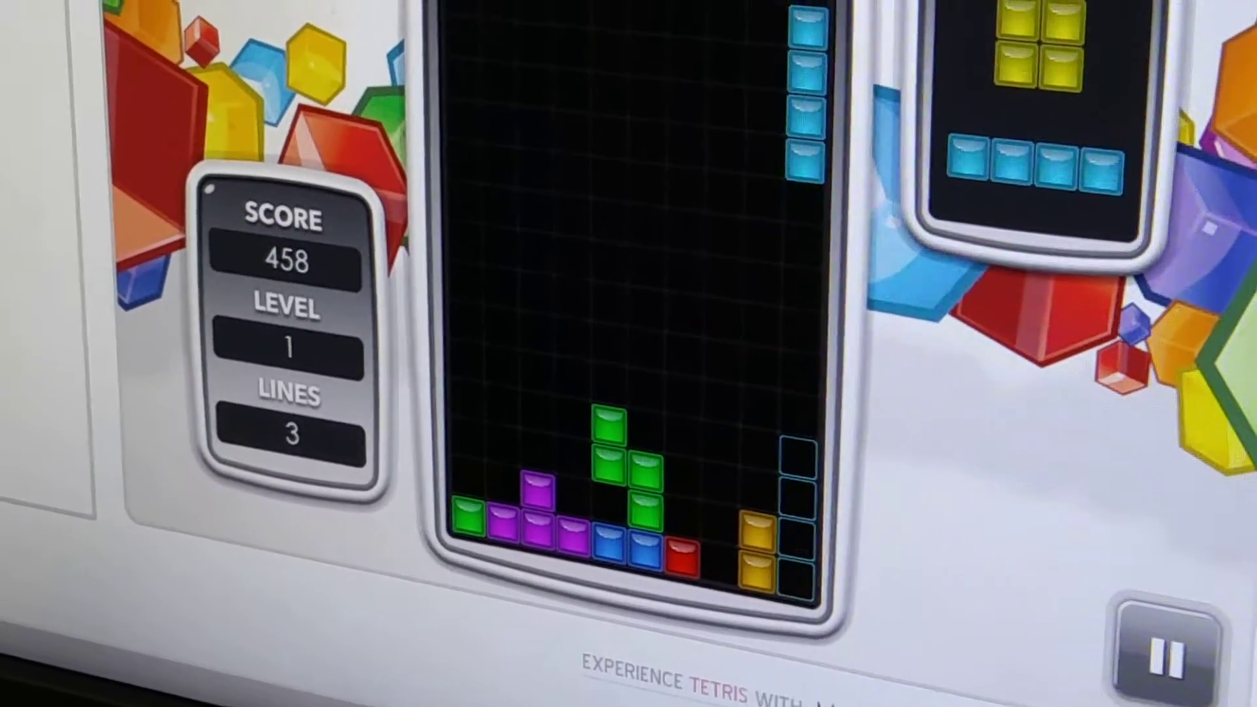
Drop the cyan I piece on the right, turn the Z piece upright, and shift the O piece right.
{"action": "key", "text": "Down"}
{"action": "key", "text": "Down"}
{"action": "key", "text": "Down"}
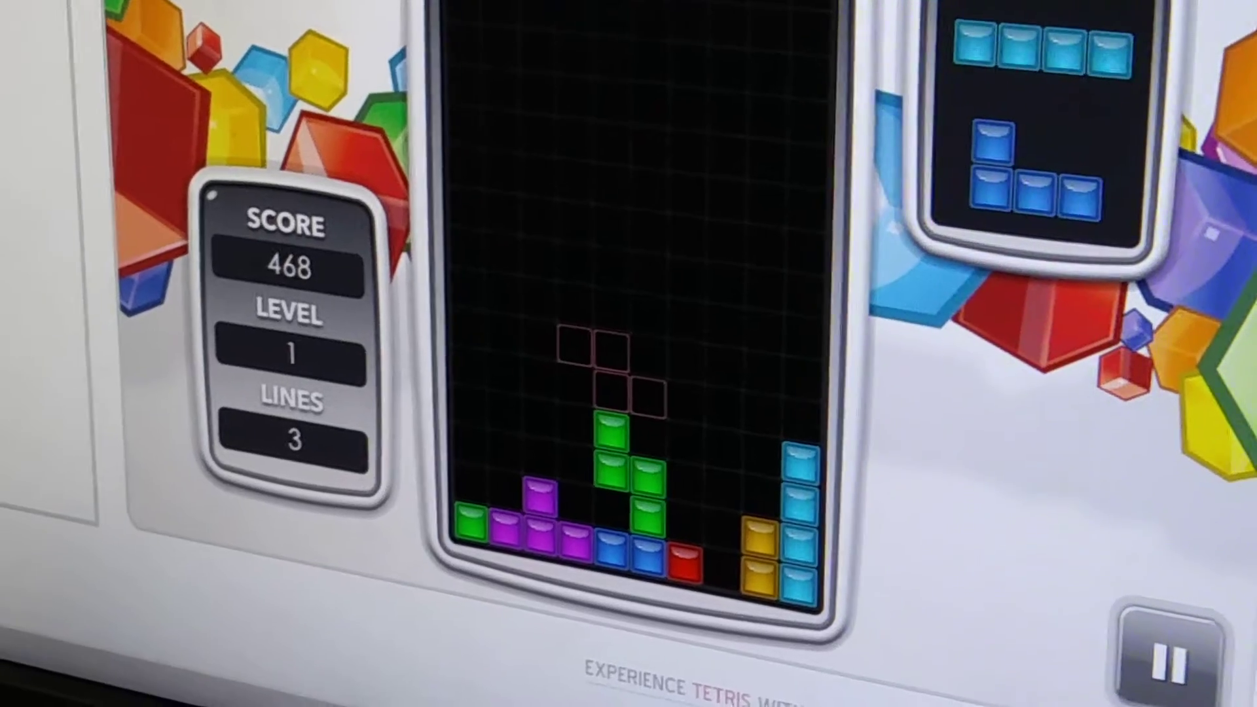
{"action": "key", "text": "Up"}
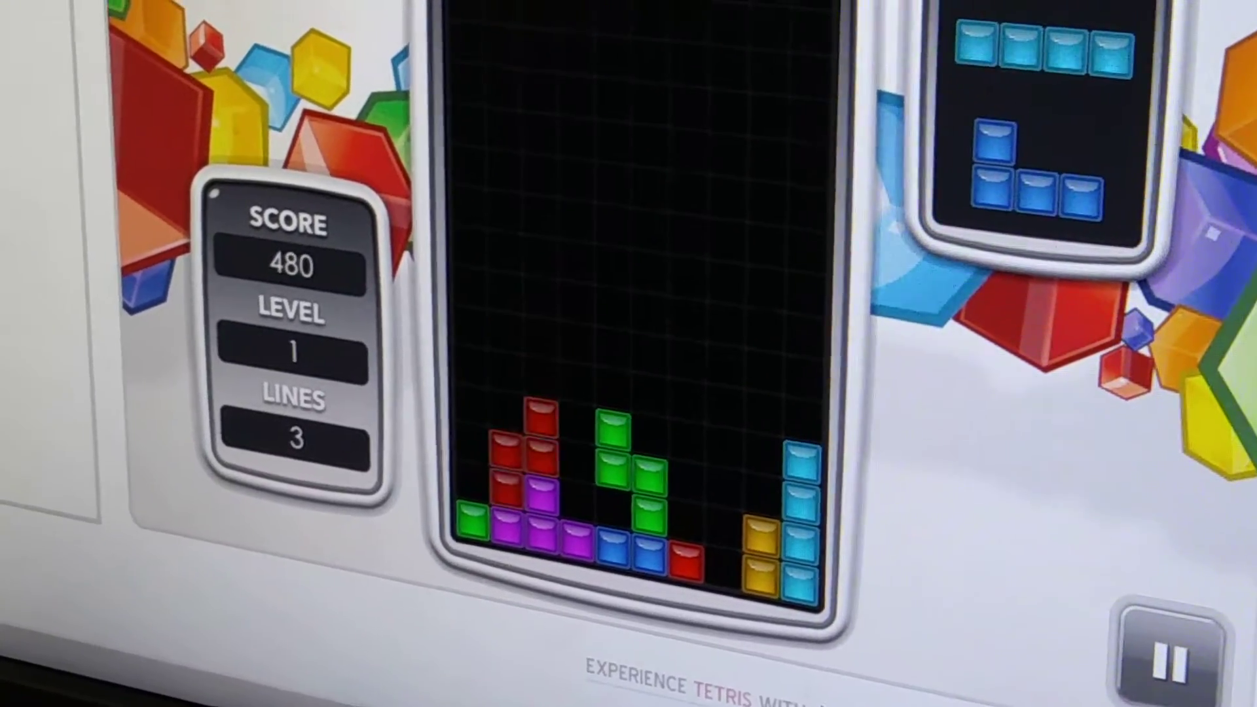
{"action": "key", "text": "Right"}
{"action": "key", "text": "Right"}
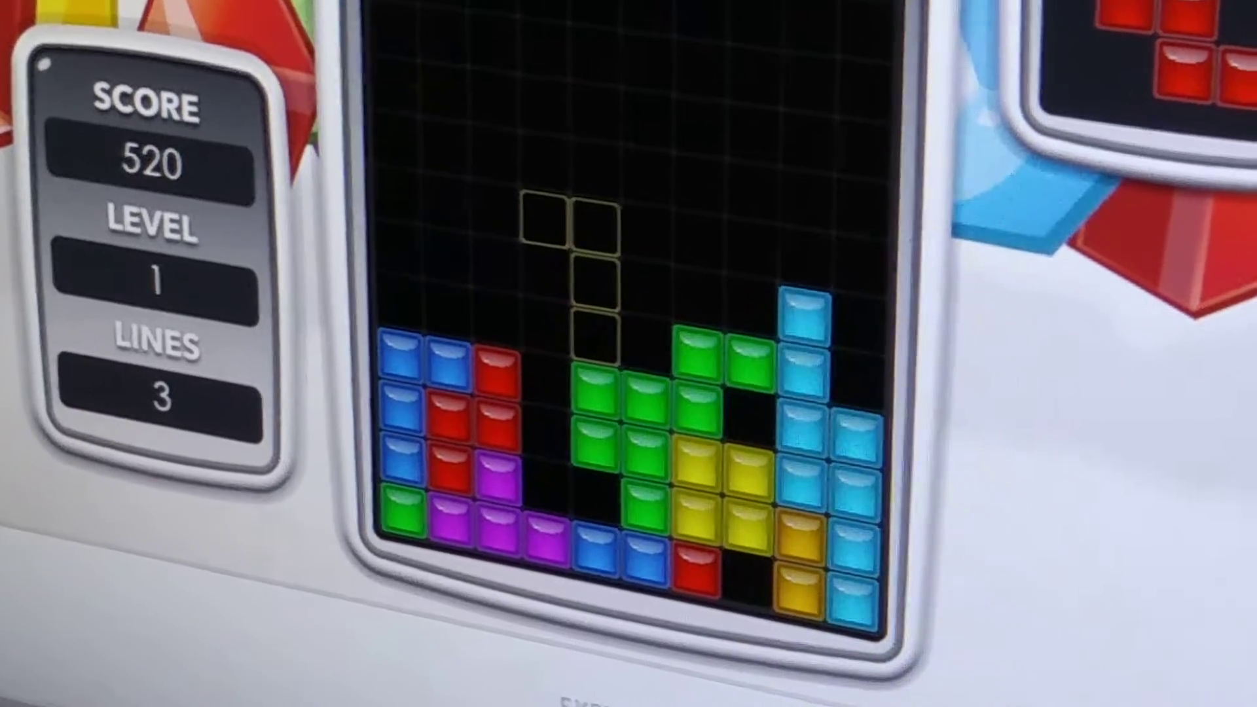
Slot the L piece into the left gap, turn the T piece downward, and reposition the O piece.
{"action": "key", "text": "Left"}
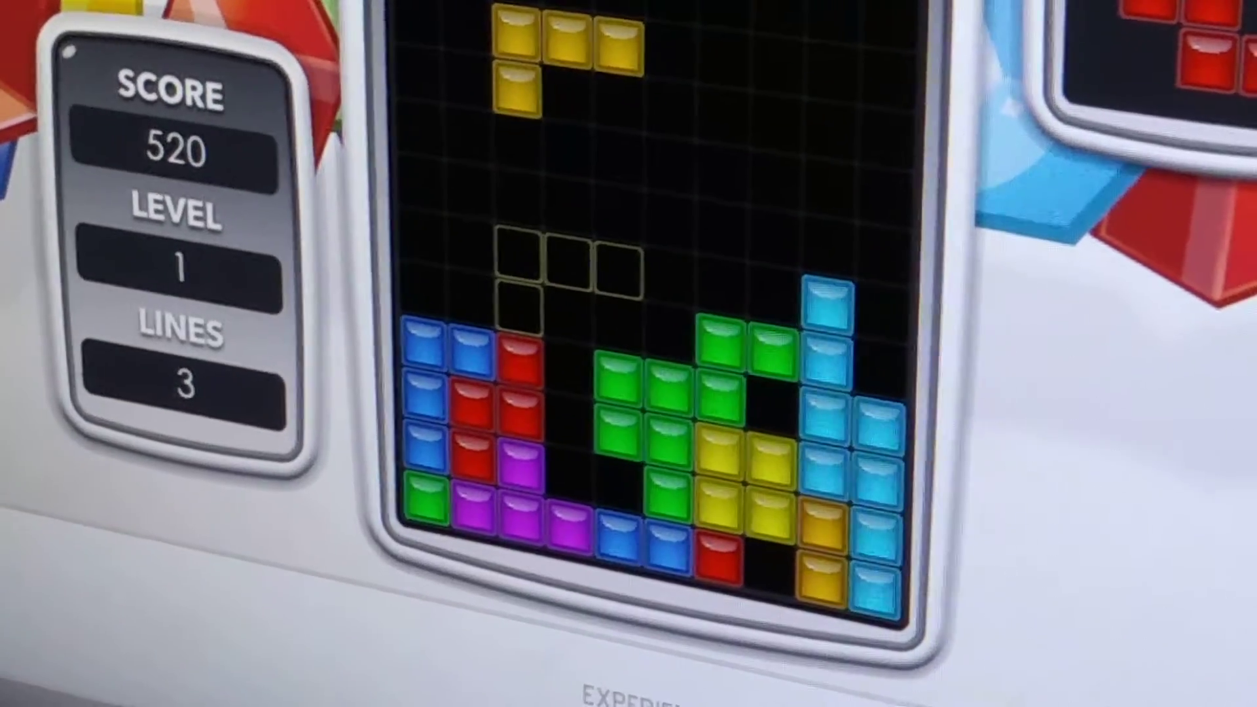
{"action": "key", "text": "Left"}
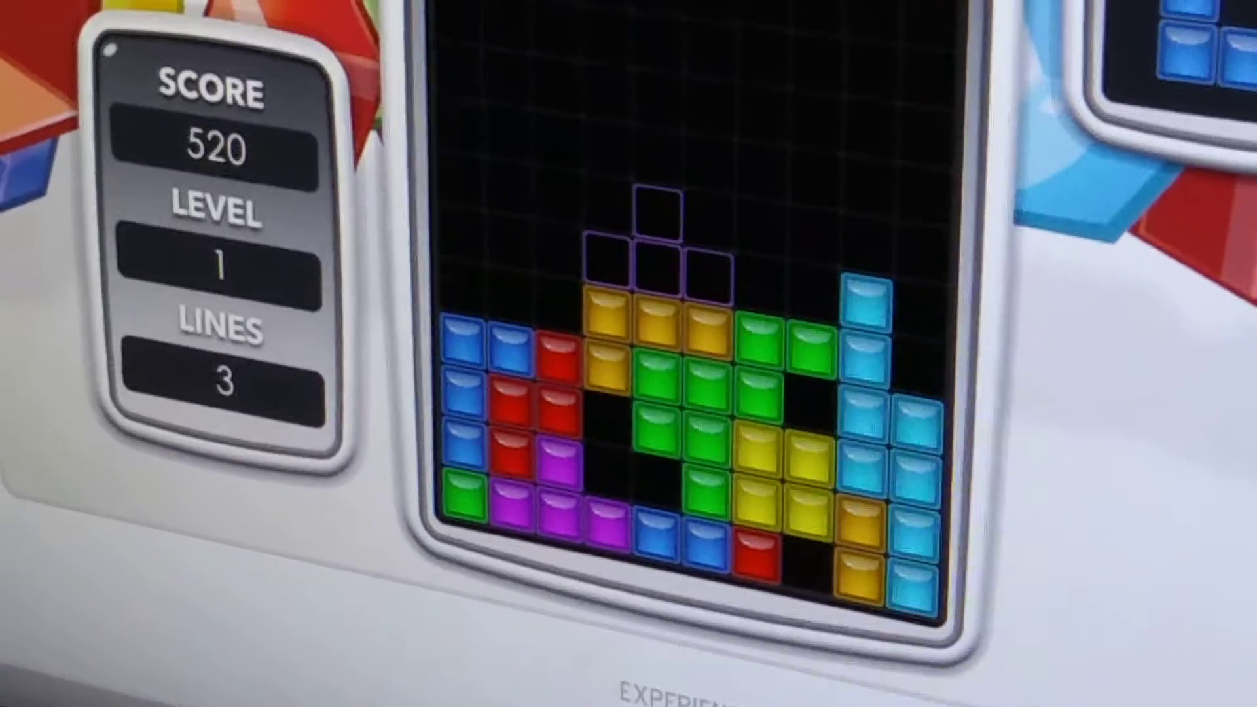
{"action": "key", "text": "Up"}
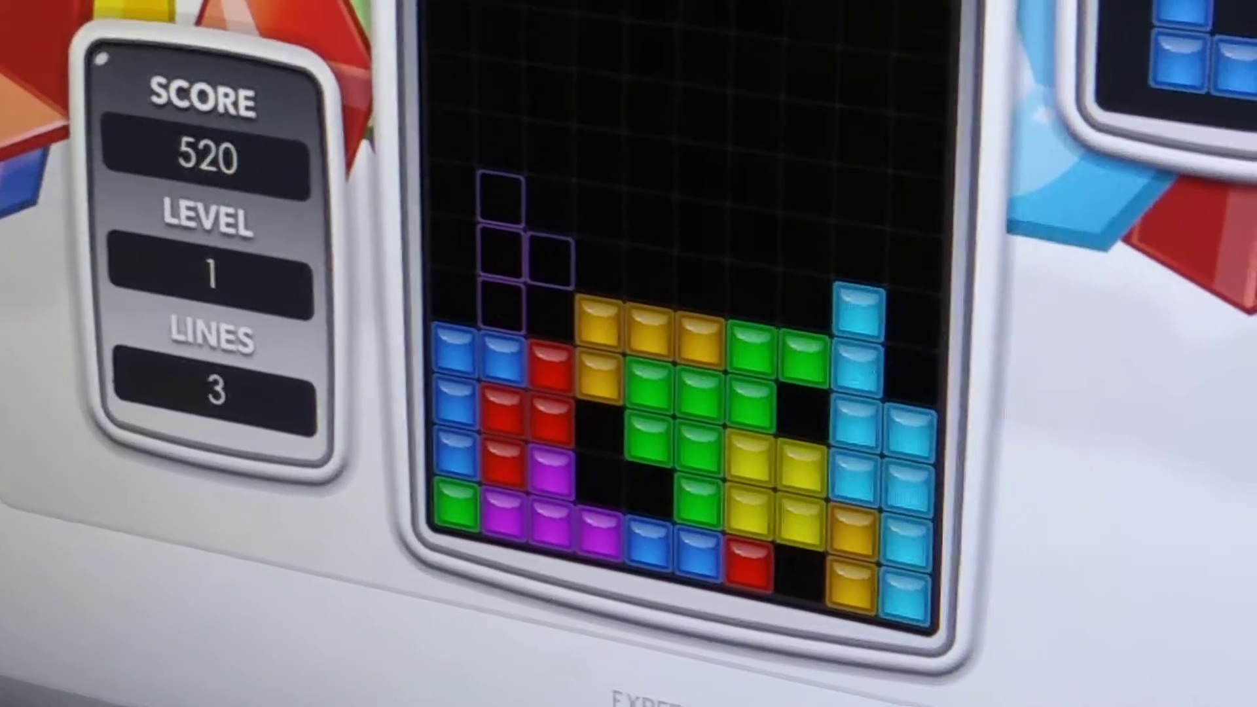
{"action": "key", "text": "Up"}
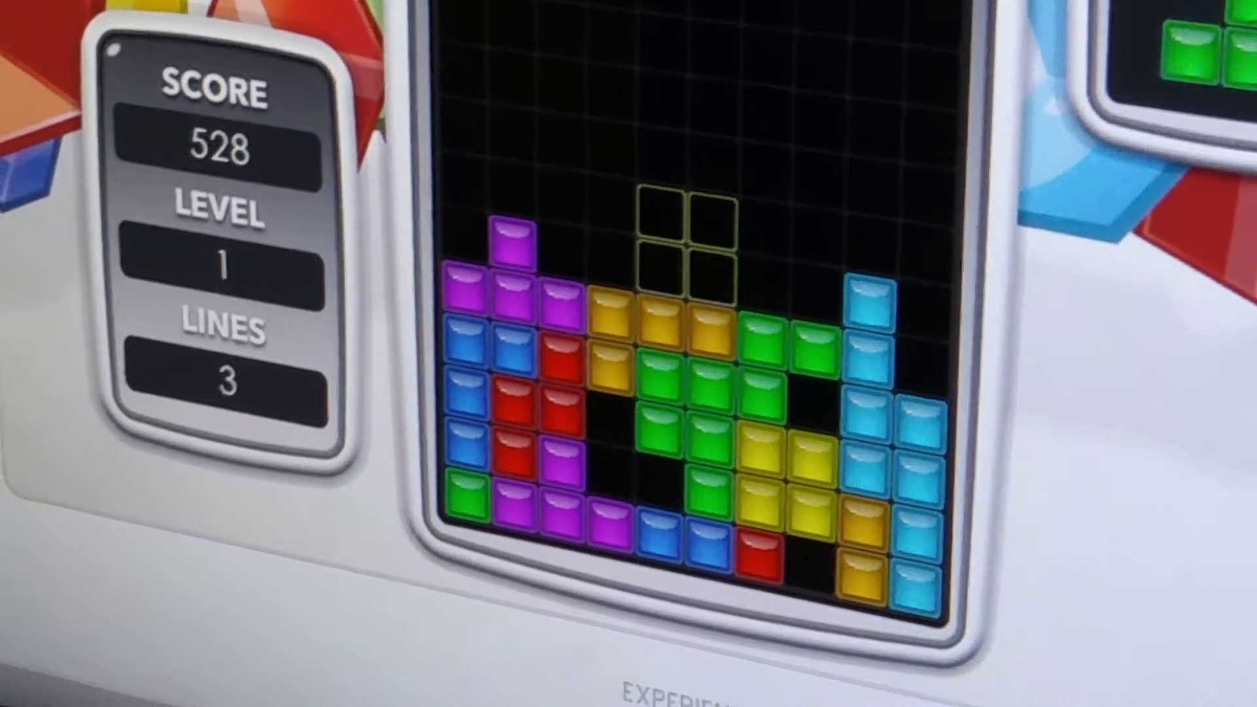
{"action": "key", "text": "Left"}
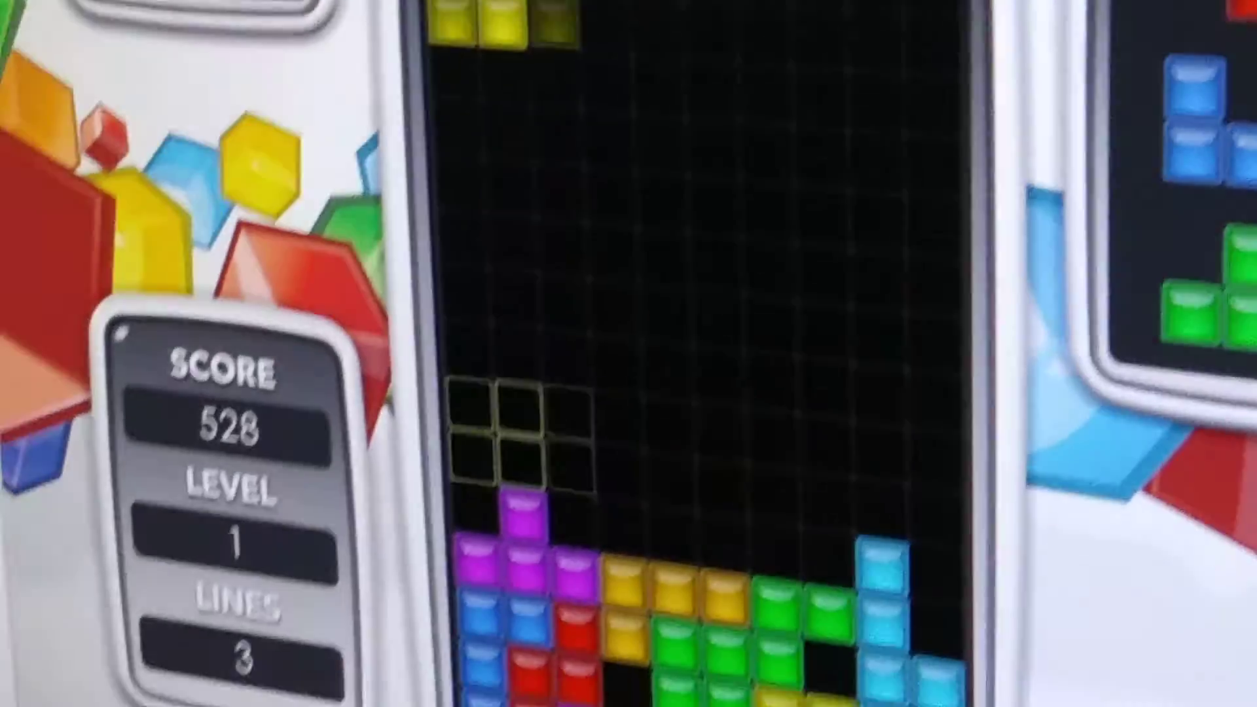
{"action": "key", "text": "Right"}
{"action": "key", "text": "Right"}
{"action": "key", "text": "Right"}
{"action": "key", "text": "Right"}
{"action": "key", "text": "Right"}
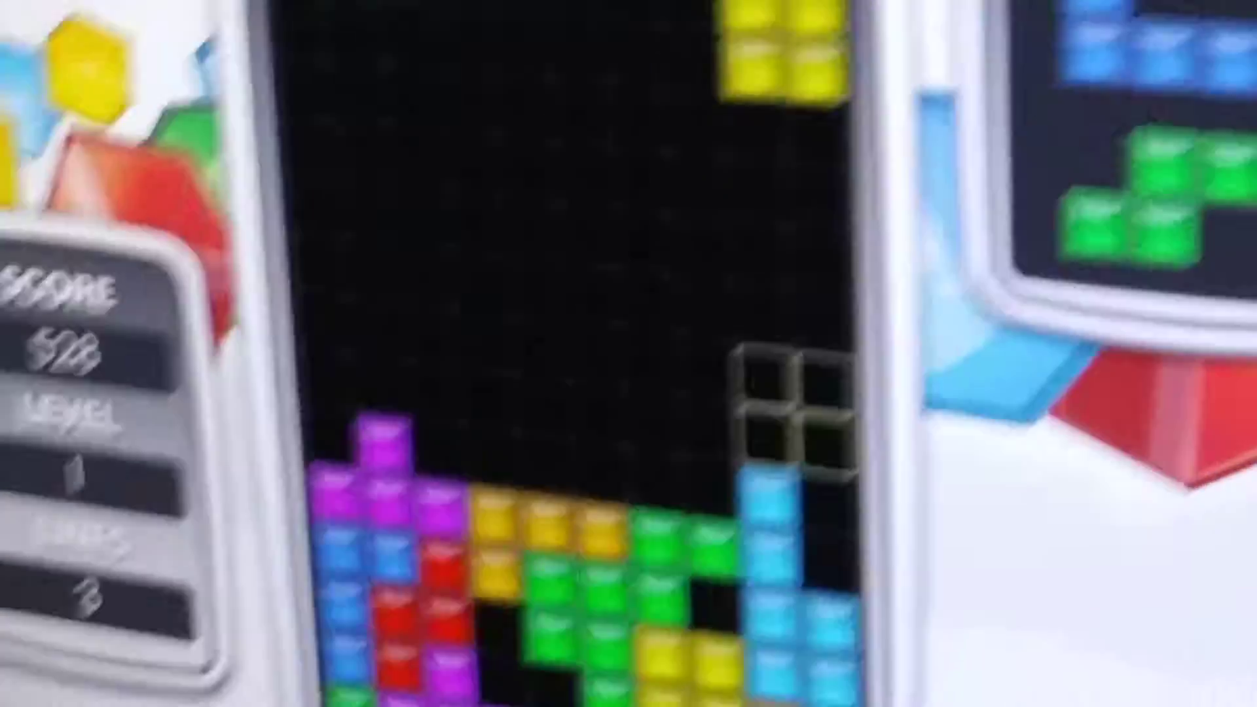
Drop the O piece, rotate two red Z pieces upright, and shift the J piece left.
{"action": "key", "text": "space"}
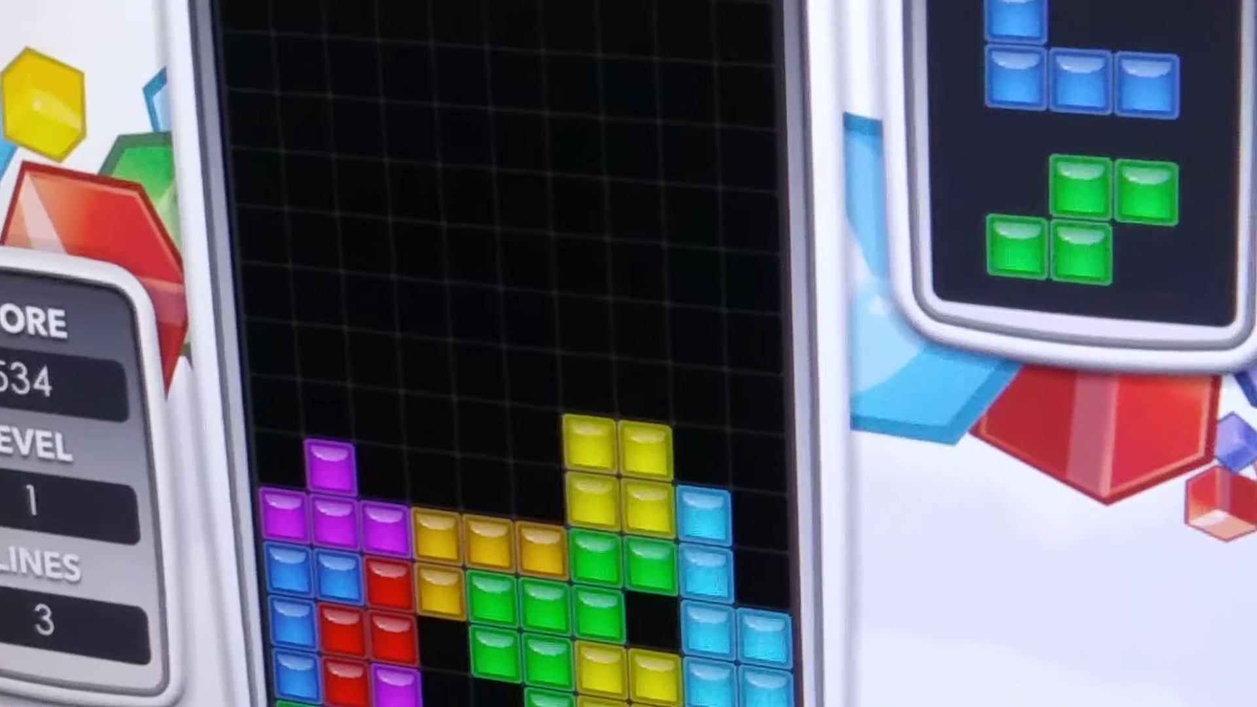
{"action": "key", "text": "Up"}
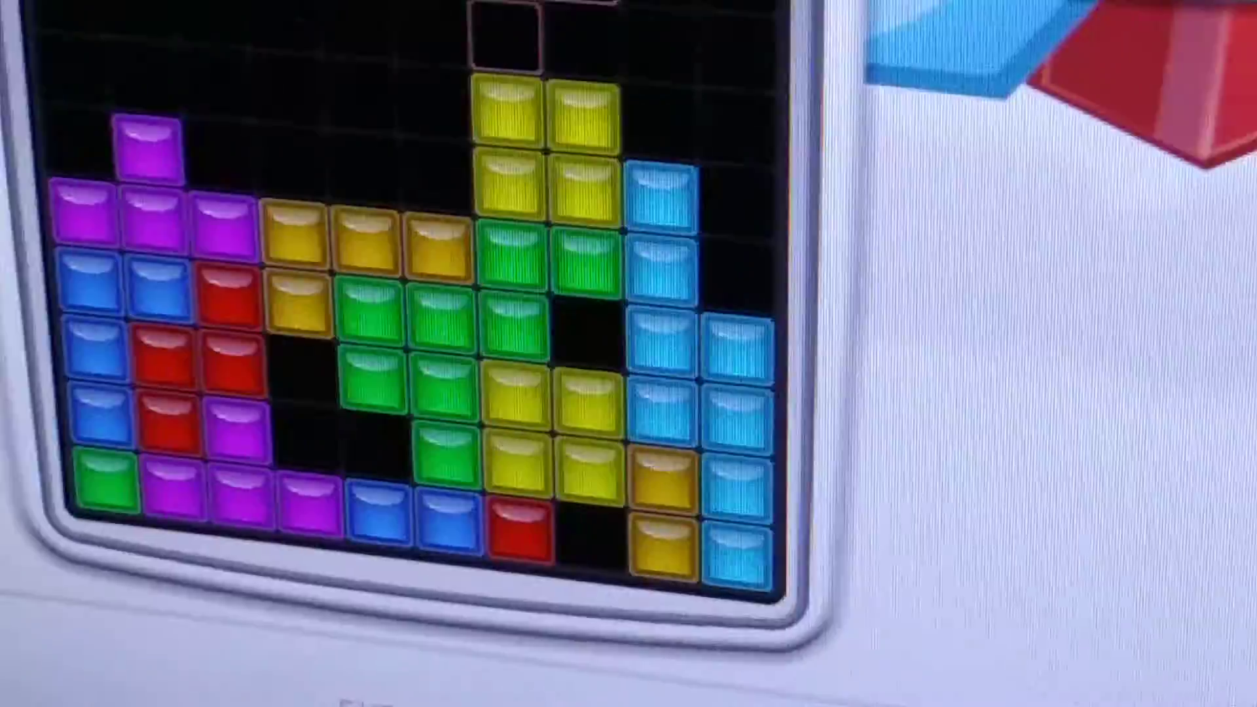
{"action": "key", "text": "Up"}
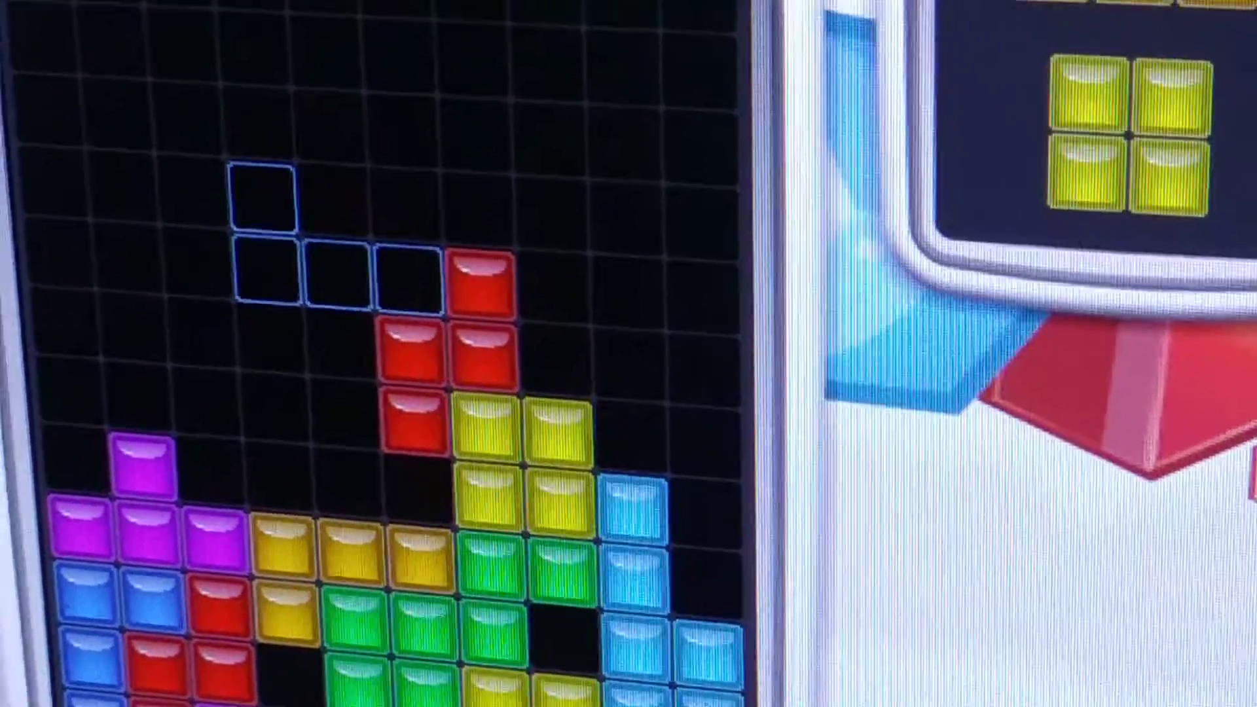
{"action": "key", "text": "Left"}
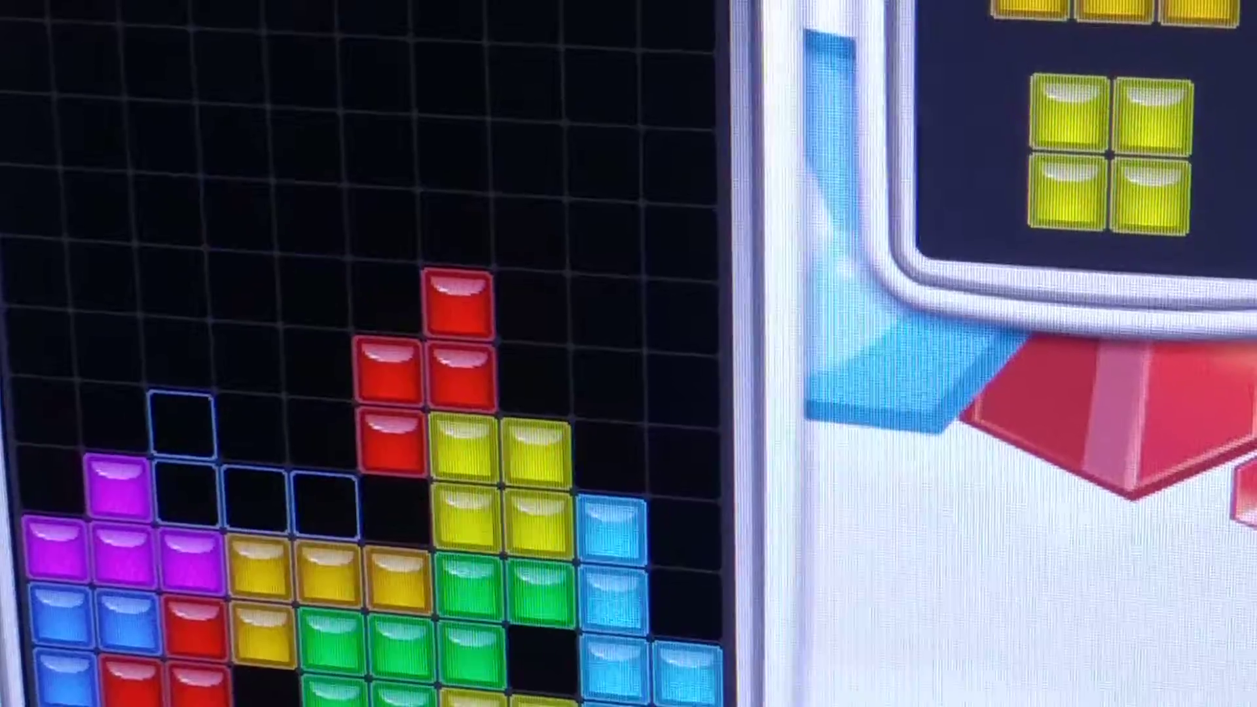